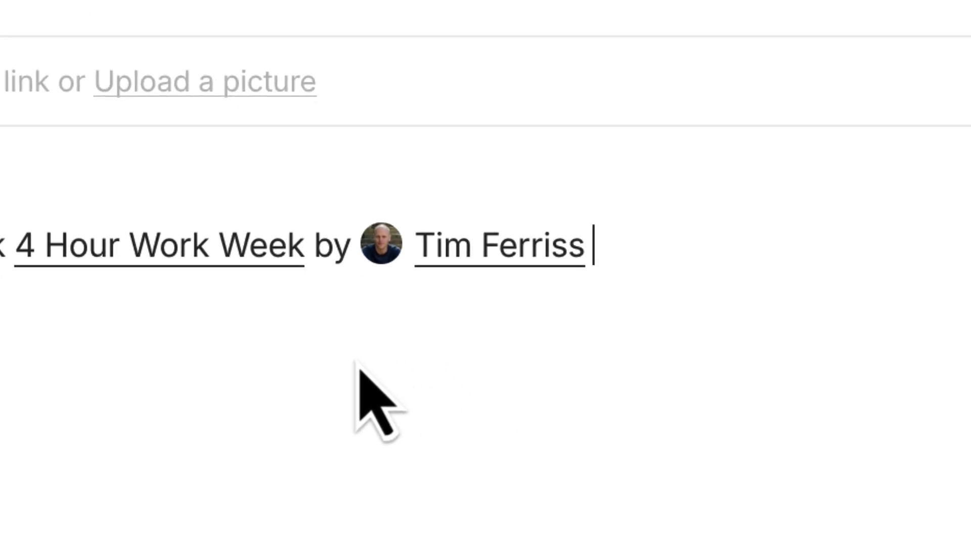
- Open the Tim Ferriss page from its mention, then browse the Anytype Library's Relations list
left_click(448, 260)
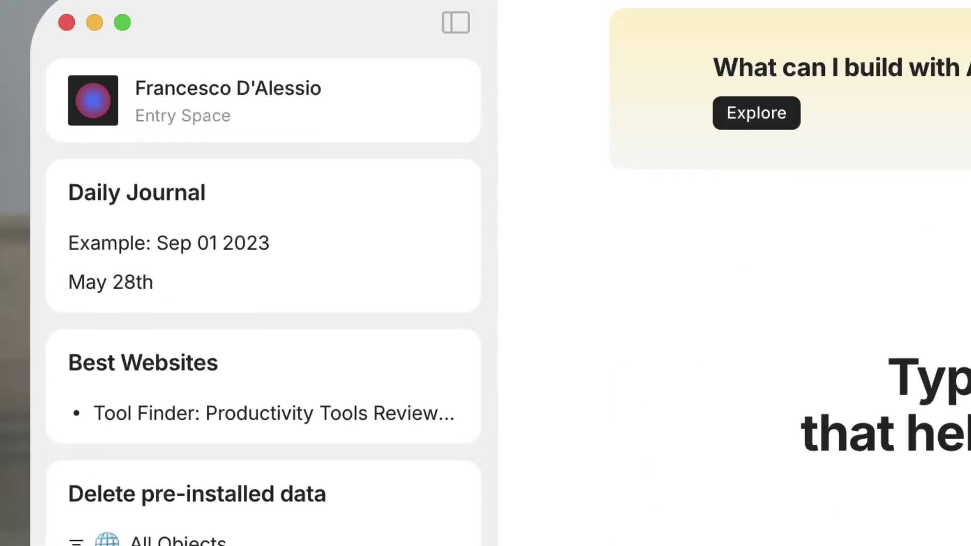
left_click(860, 473)
left_click(693, 146)
scroll(642, 294, "down", 5)
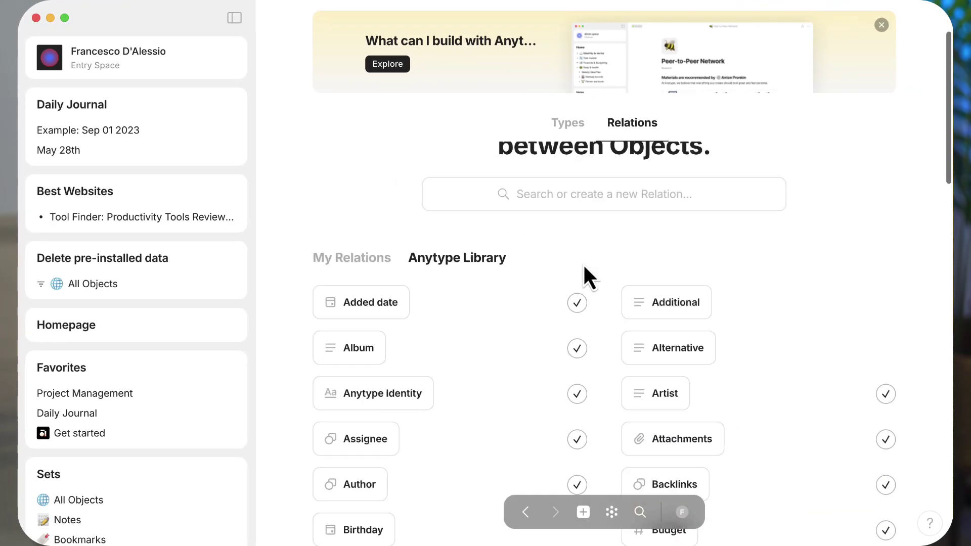
scroll(588, 279, "up", 3)
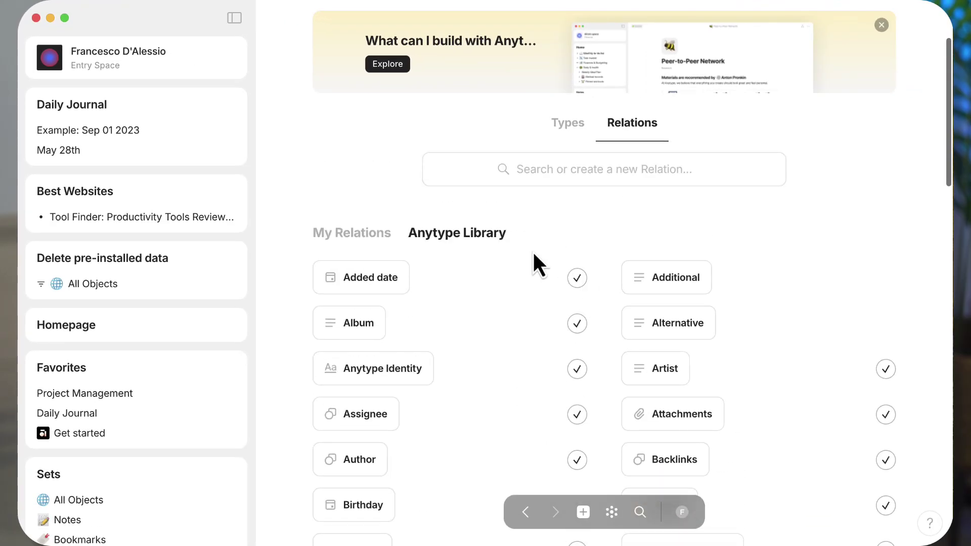
scroll(444, 319, "down", 5)
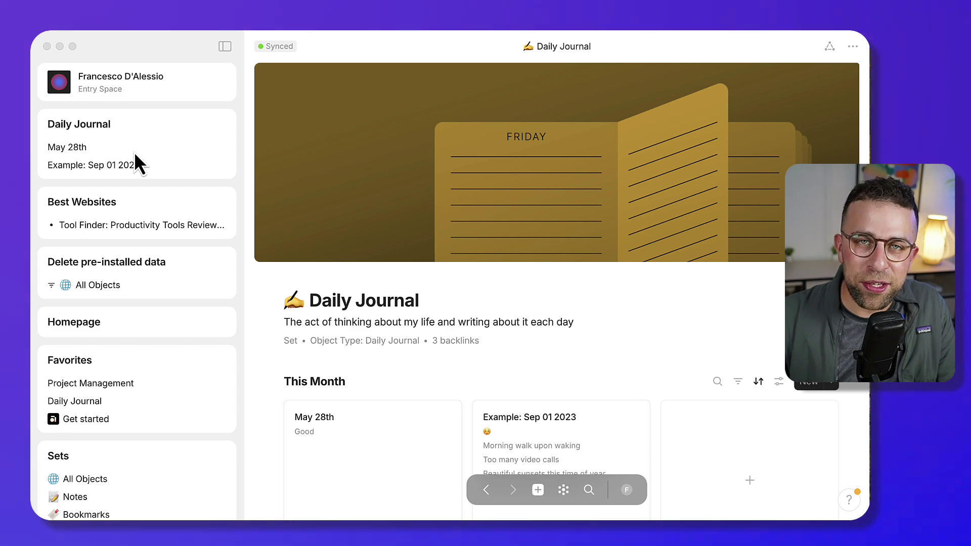
- Focus the Daily Journal set, open and dismiss its more-options menu, and scroll the list
left_click(102, 126)
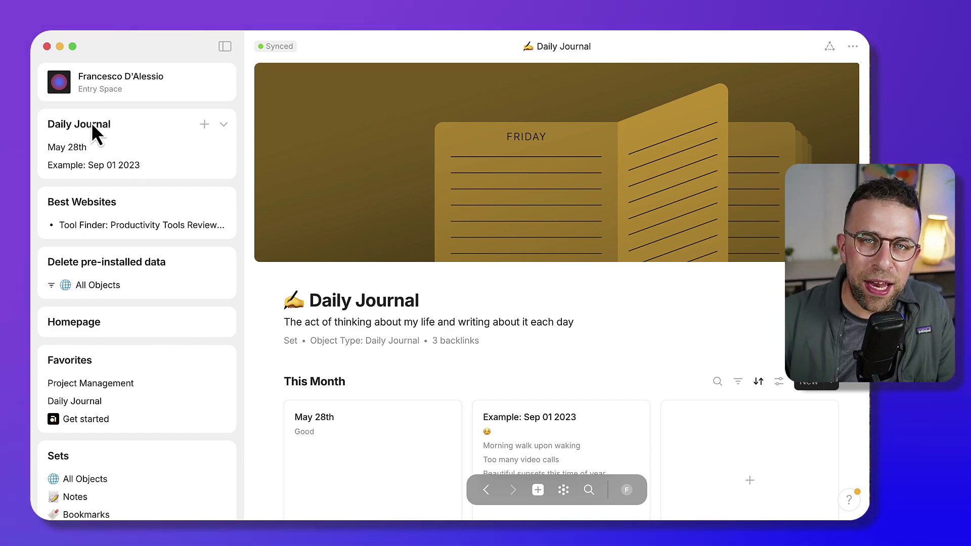
left_click(853, 46)
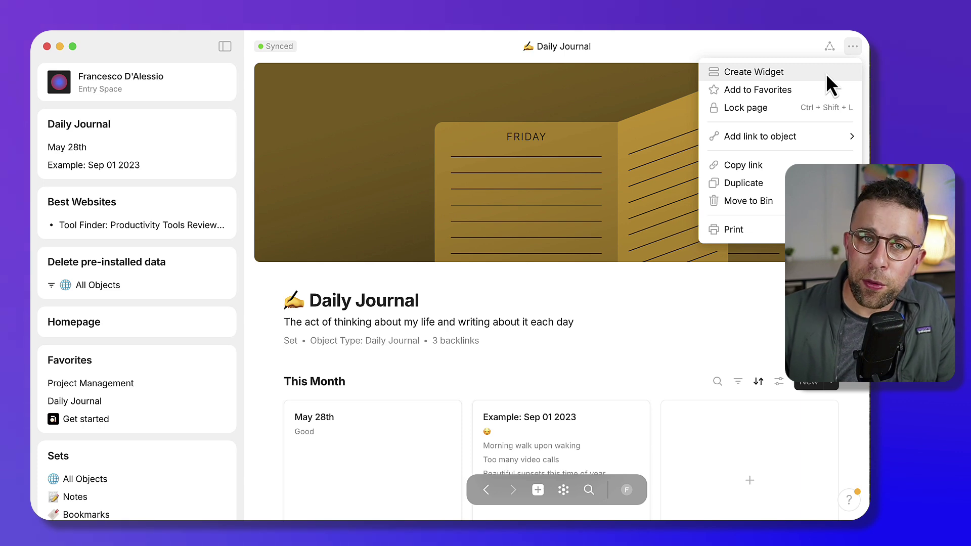
key("Escape")
scroll(379, 283, "down", 3)
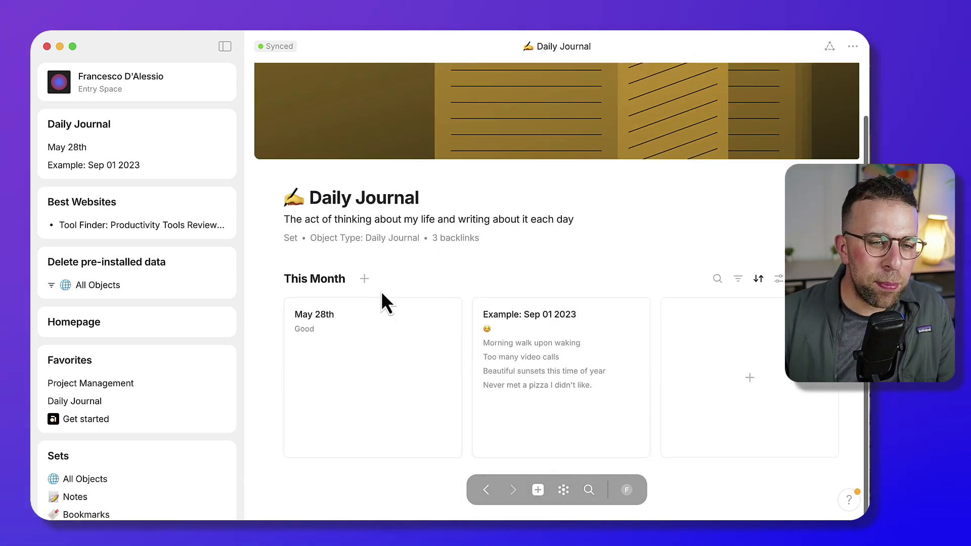
- Open the Example: Sep 01 2023 entry and start a new block below Photo of the Day
left_click(559, 375)
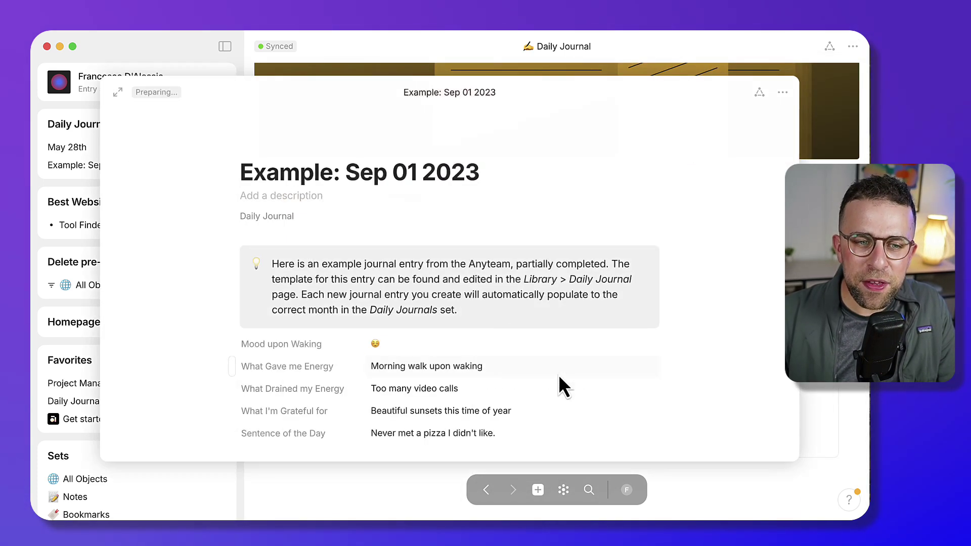
left_click(558, 374)
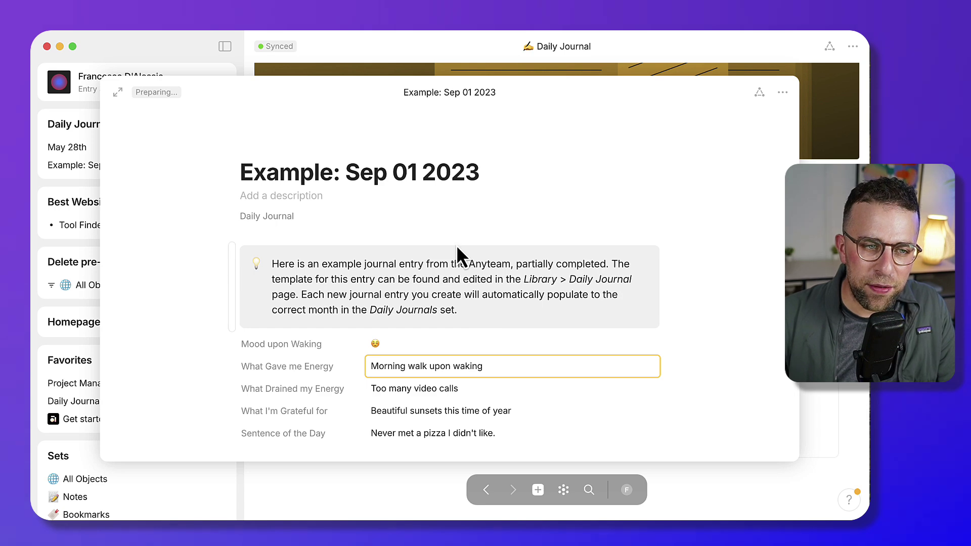
scroll(456, 245, "down", 5)
scroll(456, 244, "up", 5)
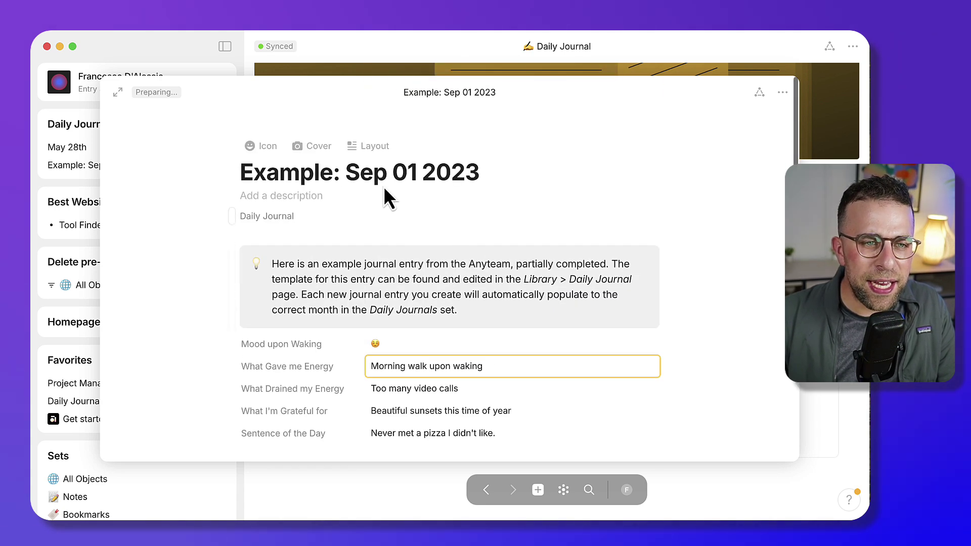
scroll(429, 336, "down", 9)
left_click(371, 314)
key("Return")
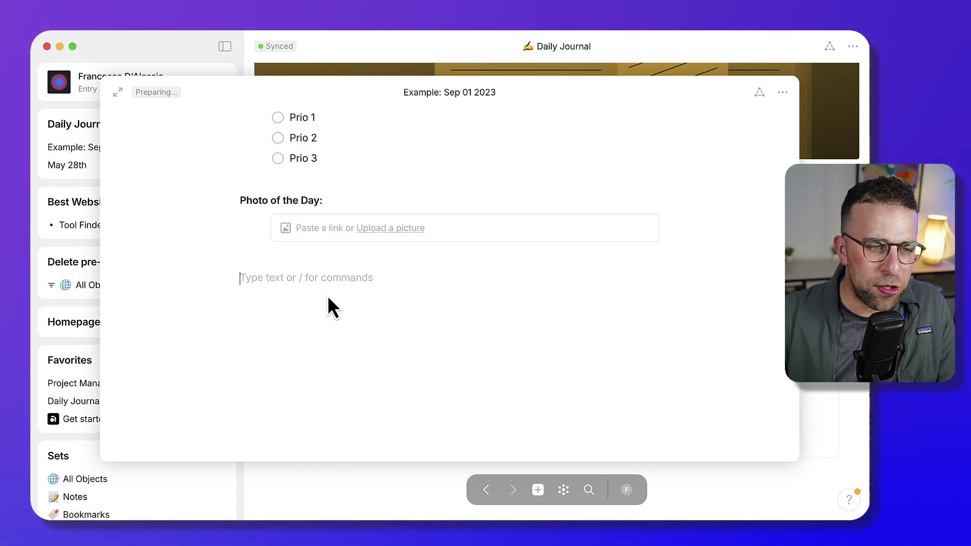
type("- ")
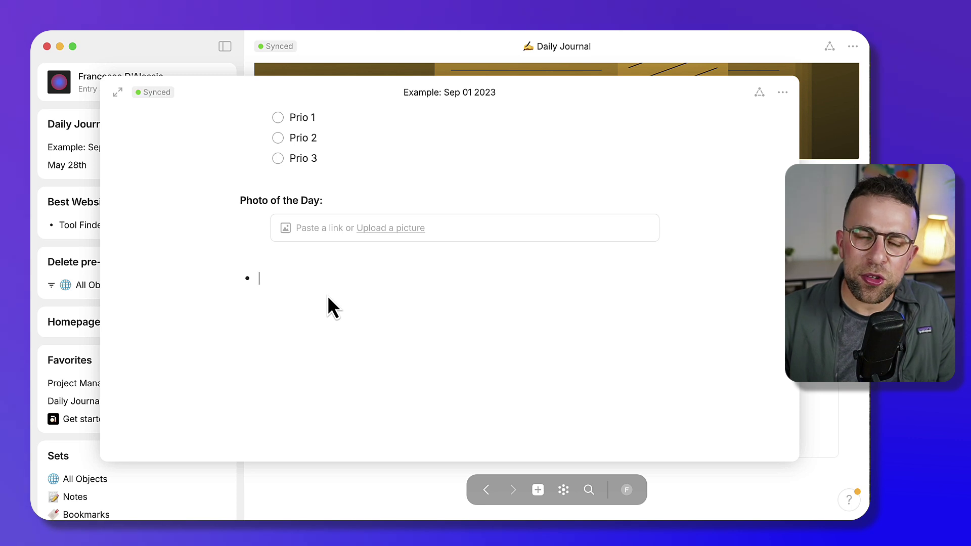
type("I read the ")
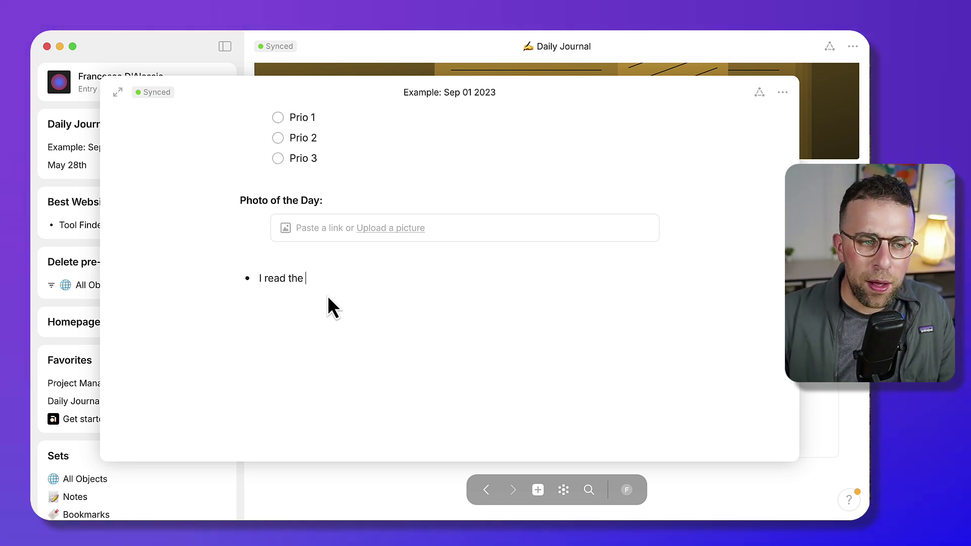
type("book @4h")
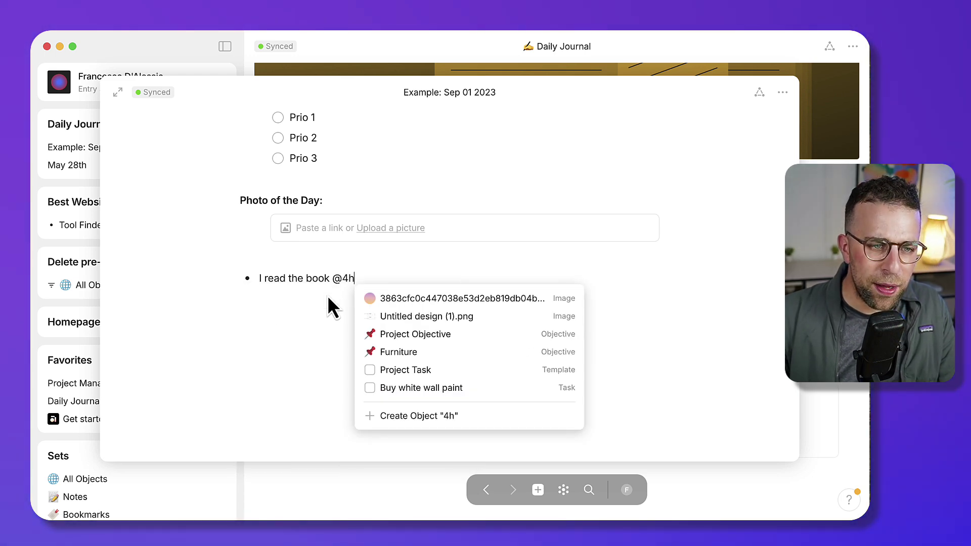
key("BackSpace")
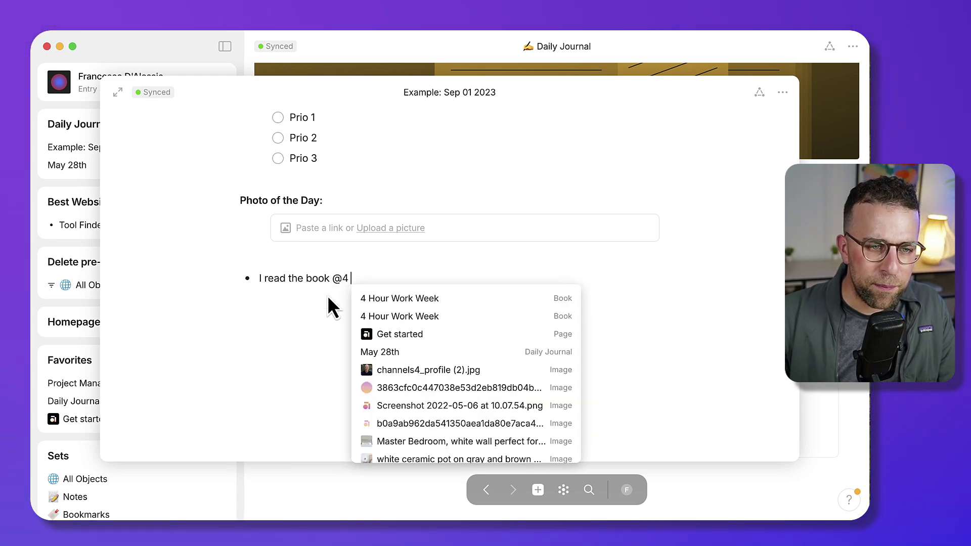
key("Down")
key("Return")
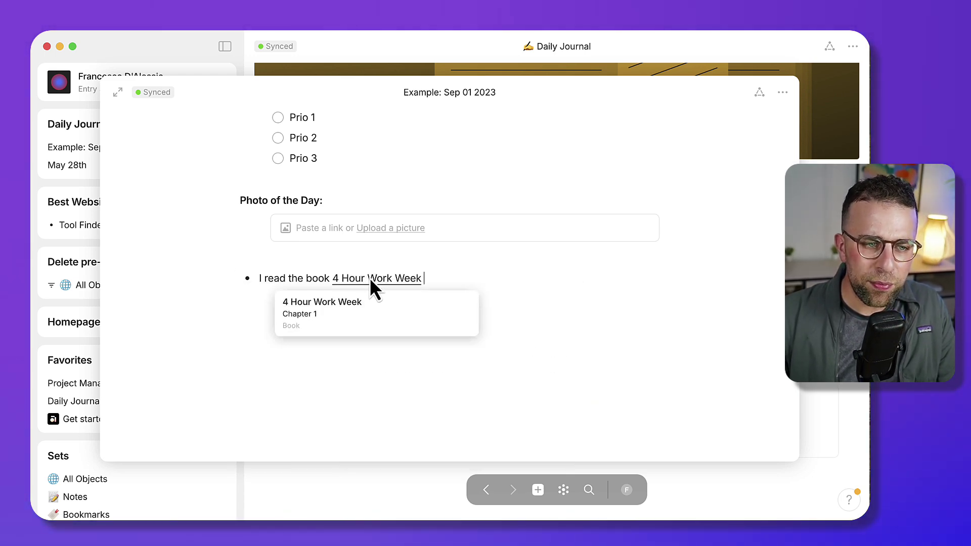
type("by @tim")
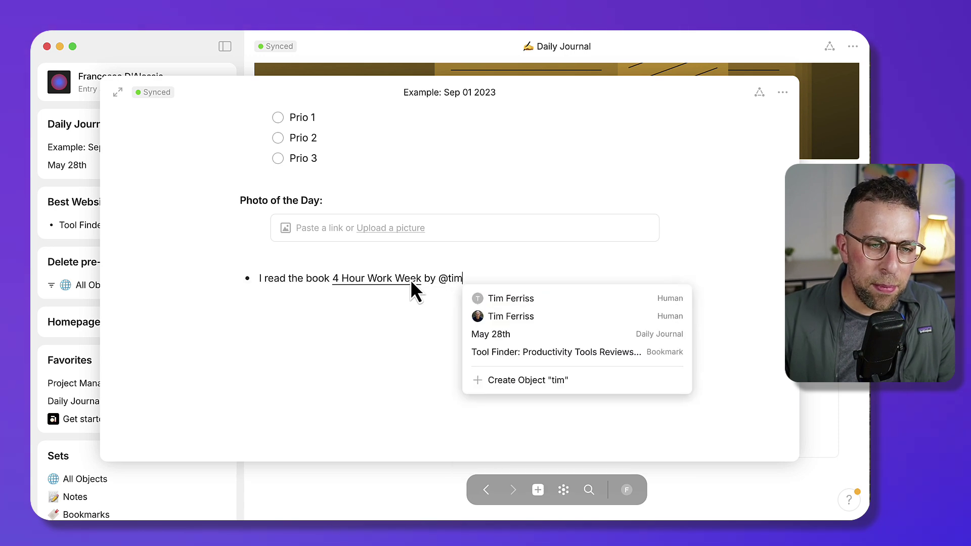
key("Return")
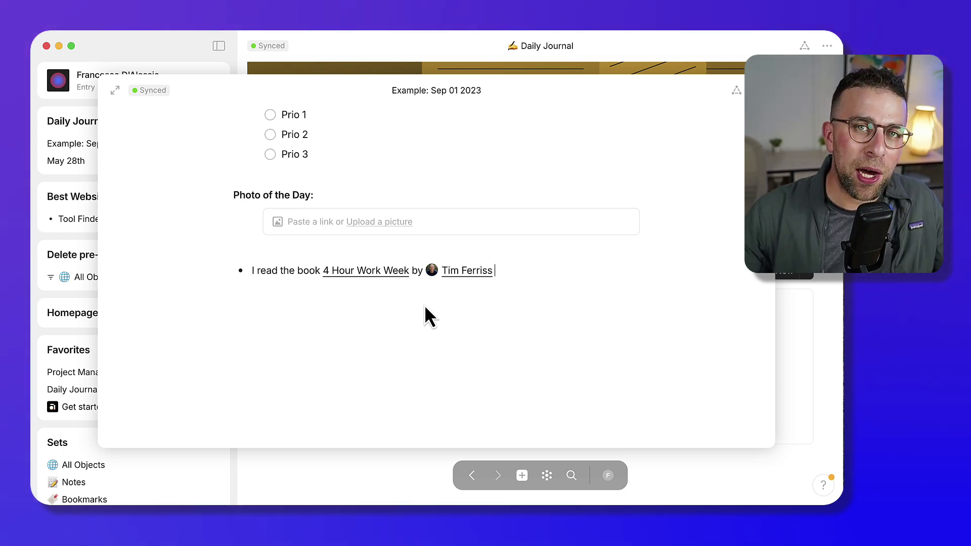
- Give the Tim Ferriss page the first Library image as its cover
left_click(453, 275)
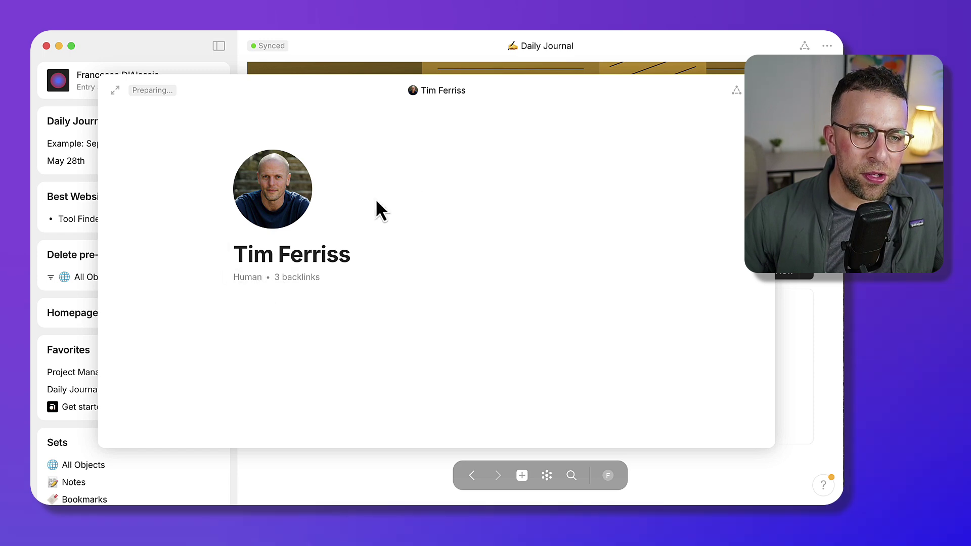
left_click(349, 192)
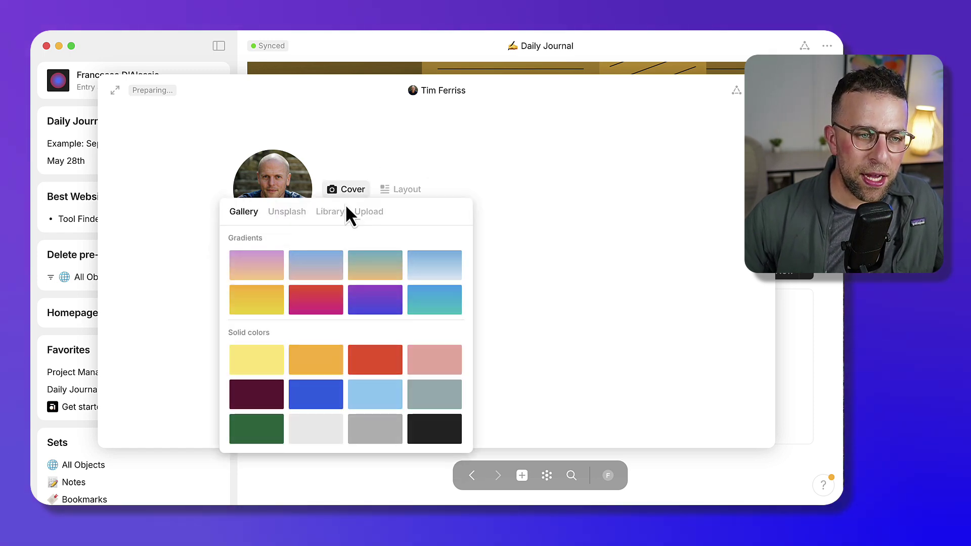
left_click(331, 213)
left_click(273, 282)
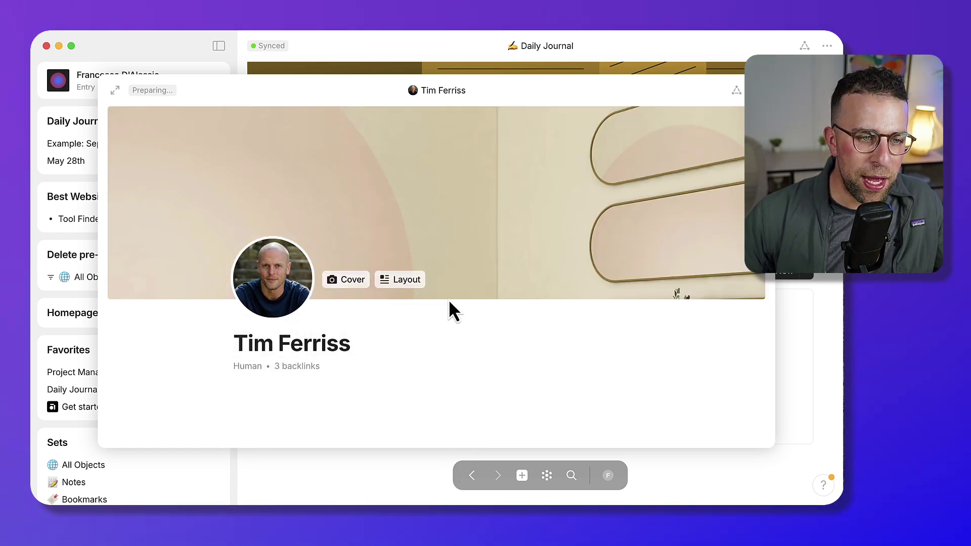
- Review the Tim Ferriss page and check its 3 backlinks list
scroll(448, 306, "down", 3)
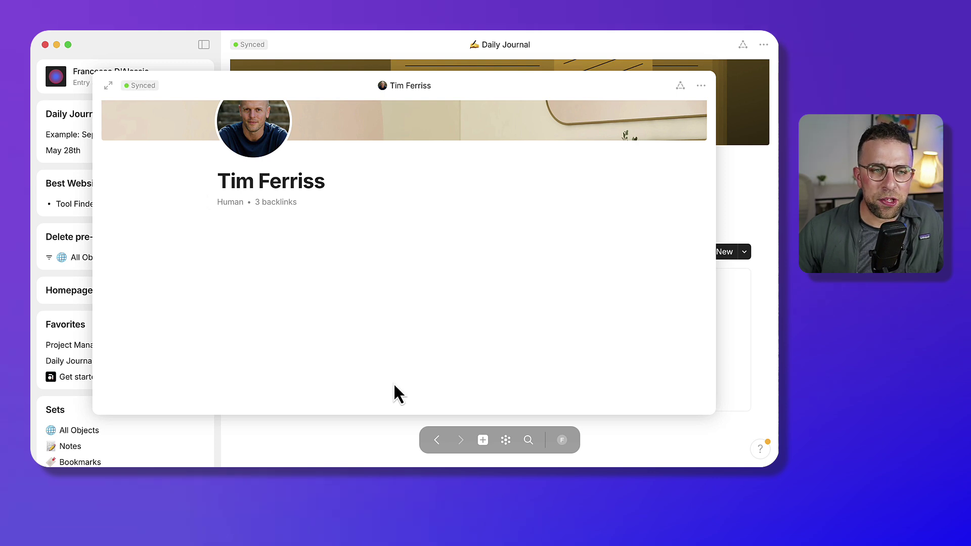
scroll(293, 223, "up", 3)
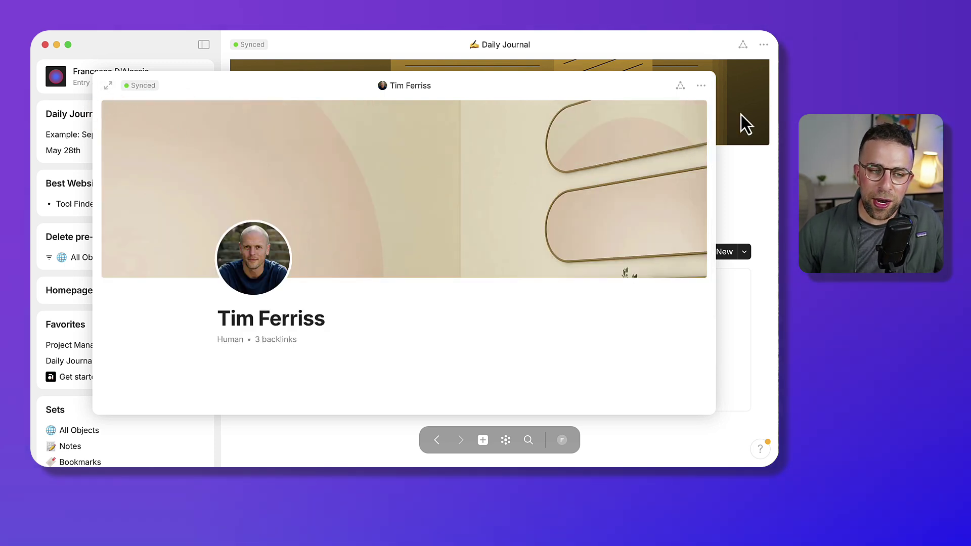
left_click(279, 339)
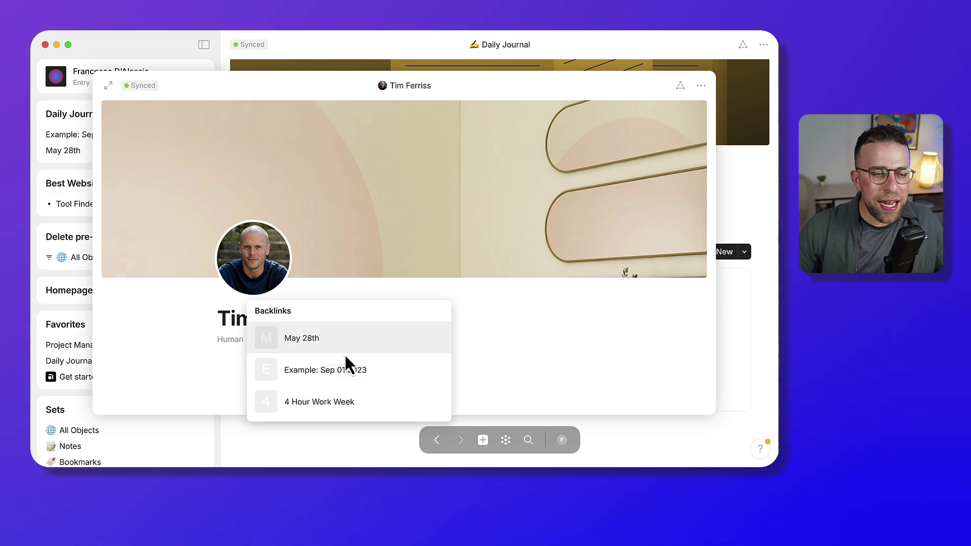
left_click(742, 141)
left_click(742, 141)
left_click(474, 294)
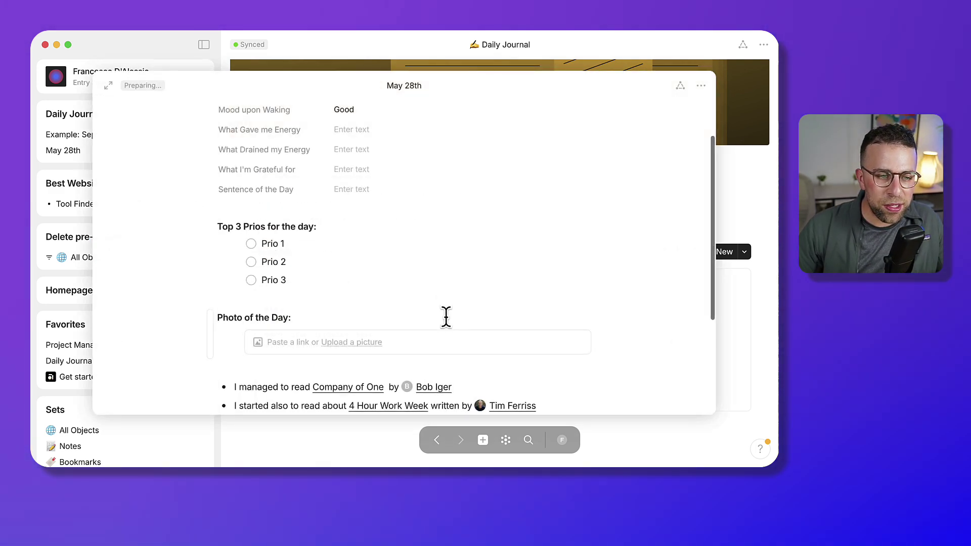
left_click(43, 288)
left_click(352, 394)
scroll(347, 355, "down", 5)
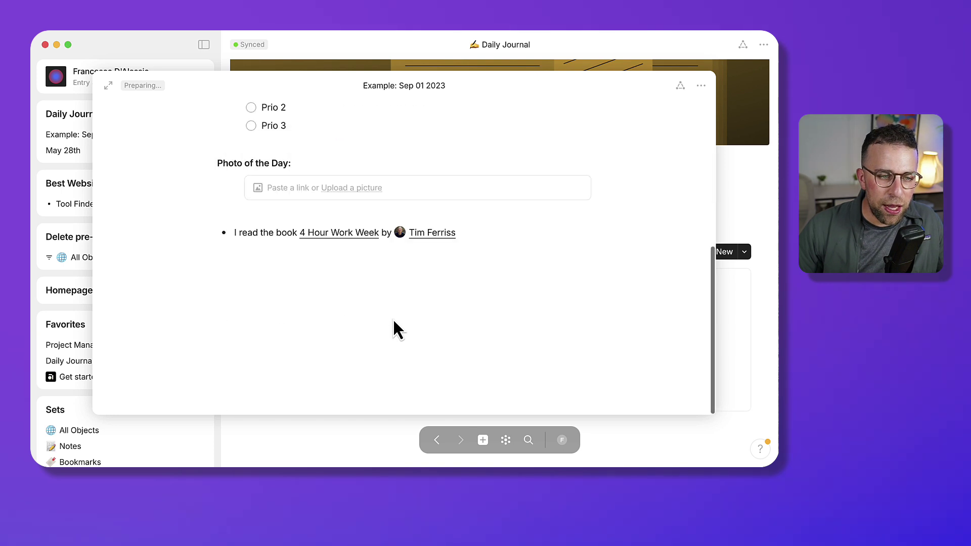
mouse_move(351, 237)
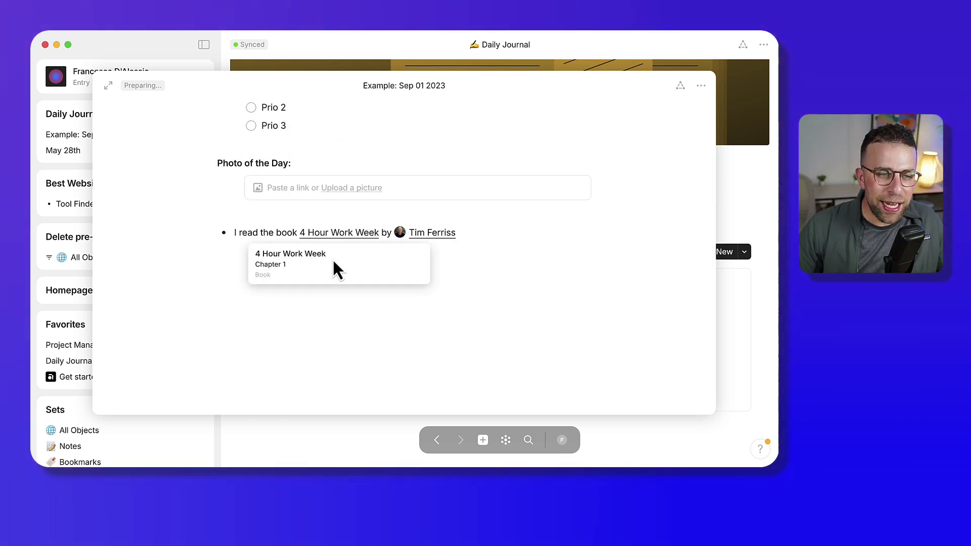
left_click(333, 261)
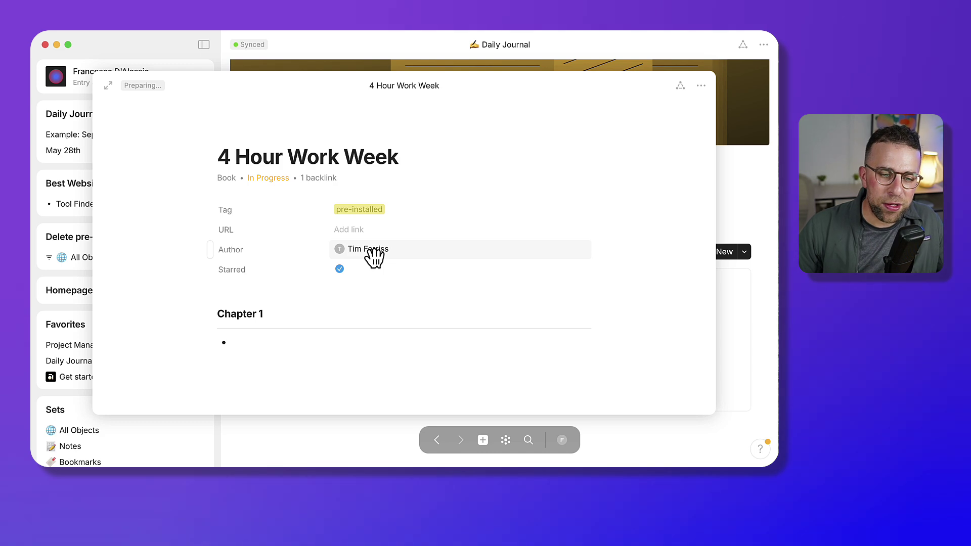
left_click(483, 439)
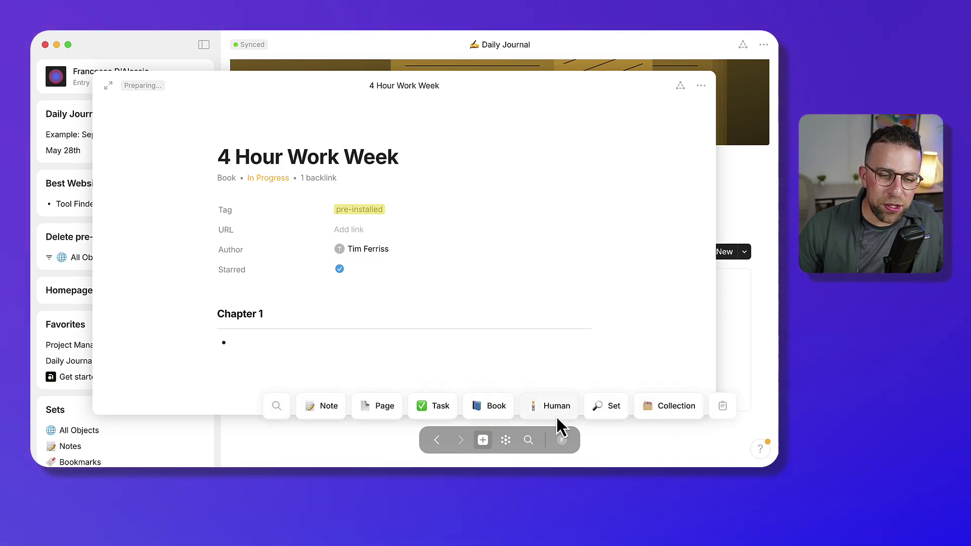
left_click(144, 440)
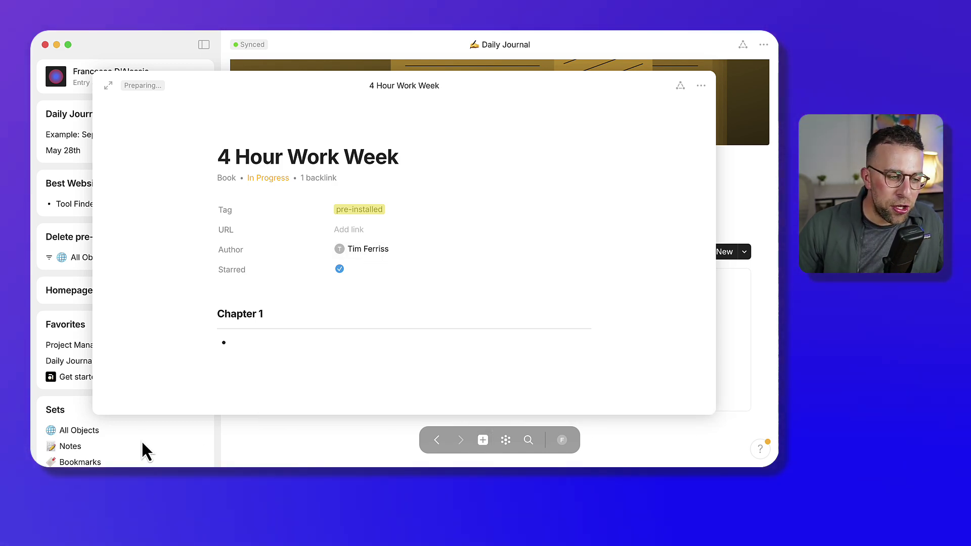
left_click(142, 442)
scroll(141, 439, "down", 8)
left_click(102, 399)
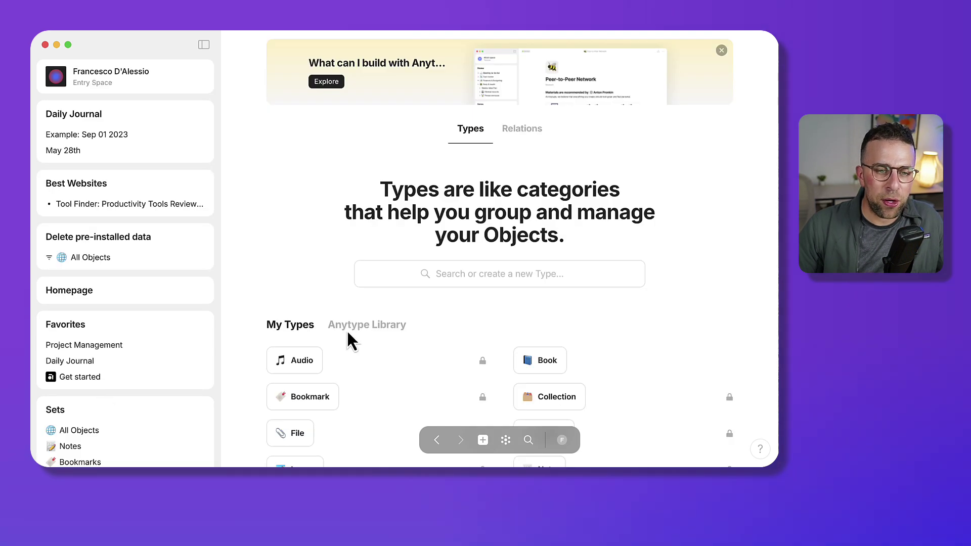
scroll(364, 329, "down", 4)
scroll(405, 238, "up", 2)
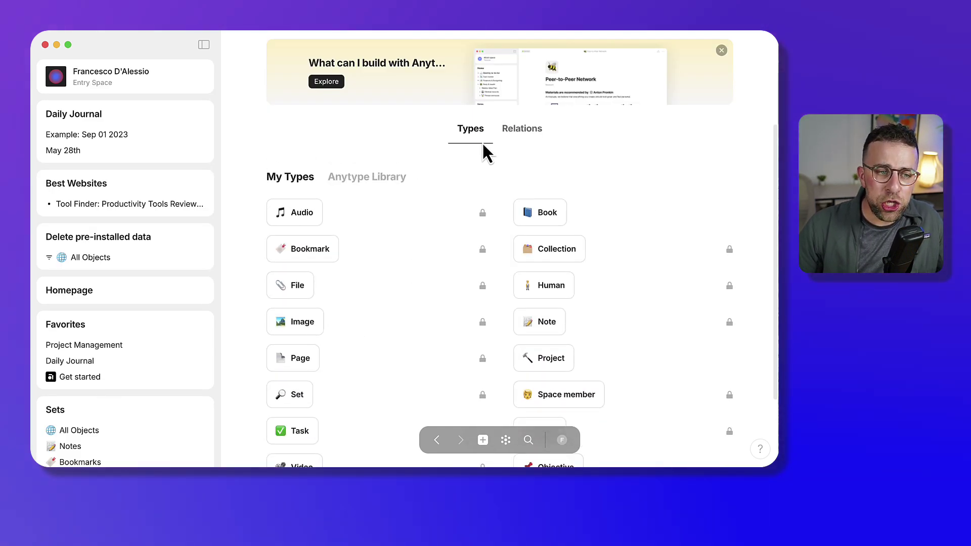
scroll(447, 271, "down", 5)
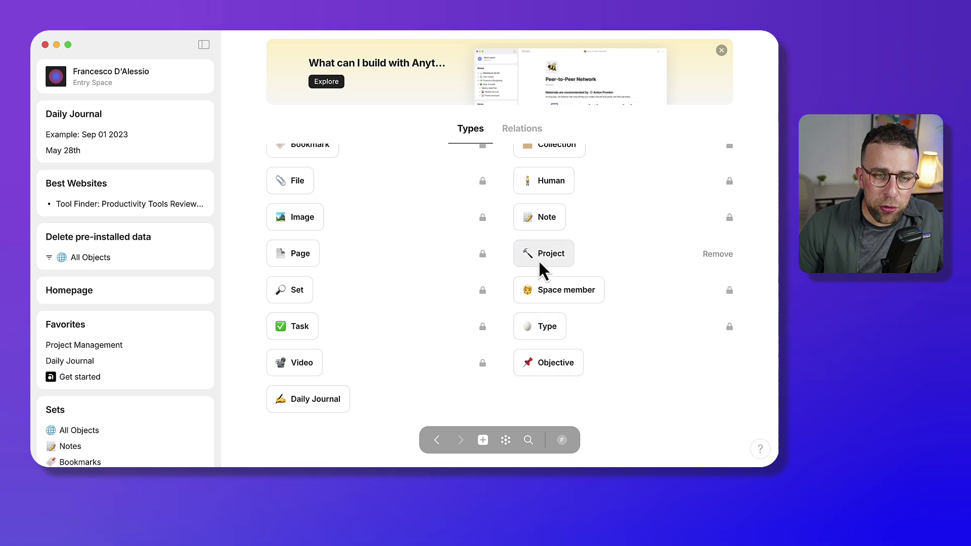
scroll(540, 262, "up", 5)
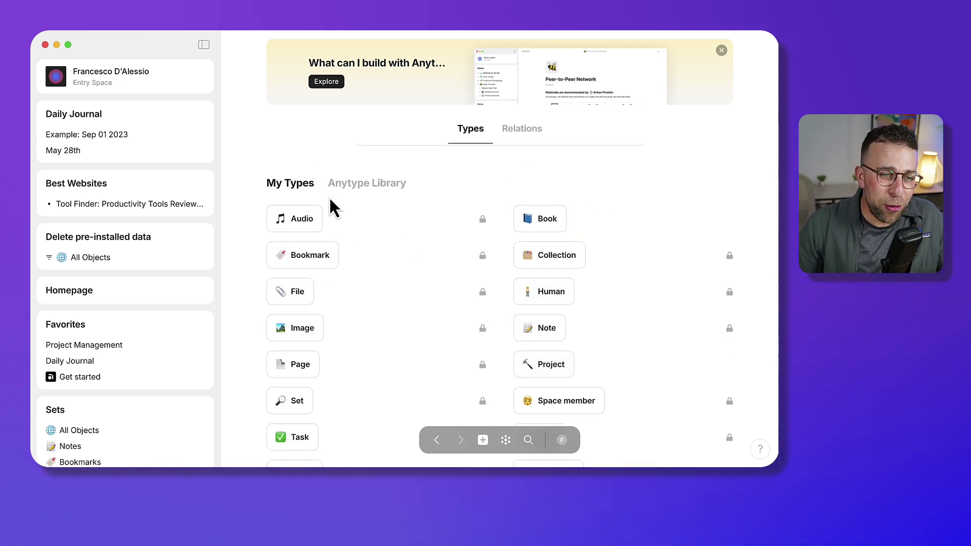
left_click(110, 202)
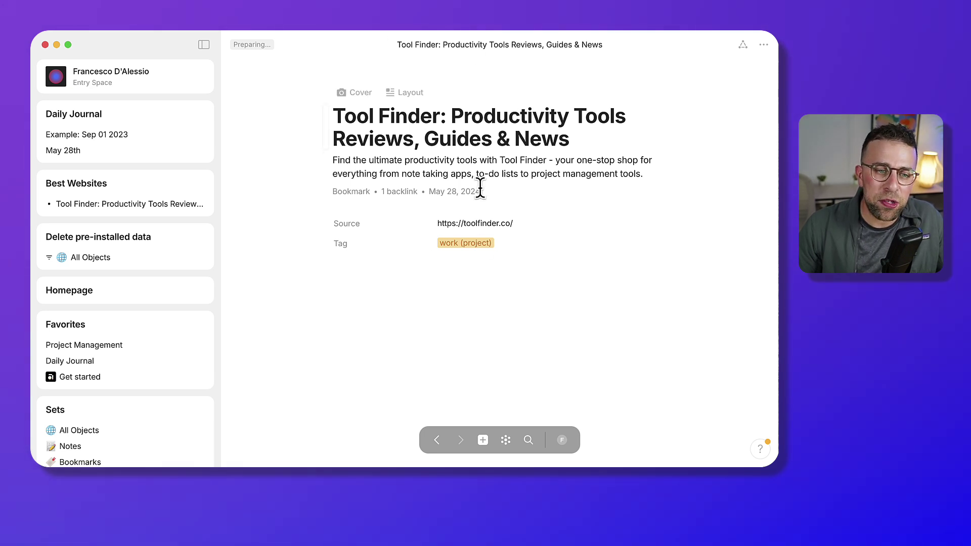
scroll(69, 289, "down", 15)
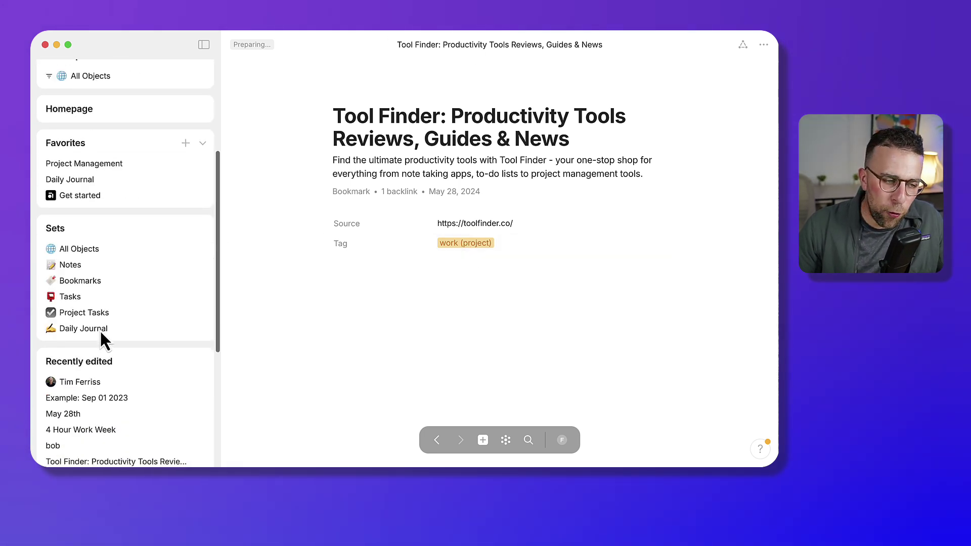
- Browse the Anytype Library's relations and open the Camera relation's details
left_click(92, 408)
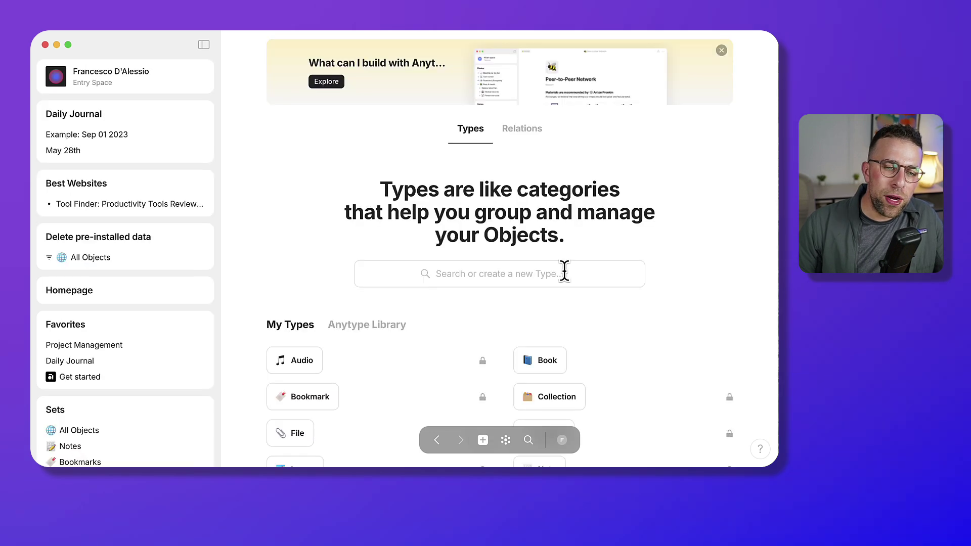
scroll(541, 324, "down", 2)
left_click(351, 223)
left_click(522, 128)
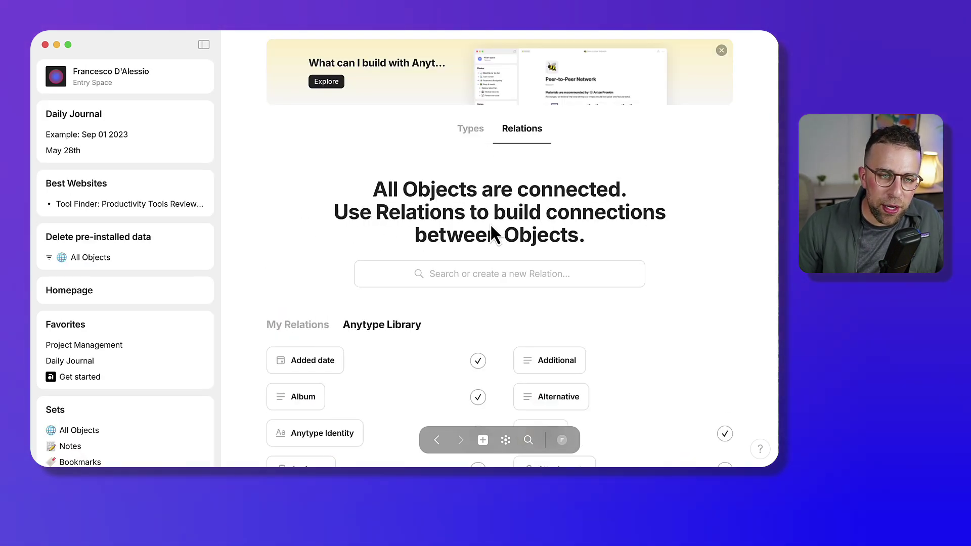
scroll(483, 250, "down", 5)
scroll(506, 263, "up", 3)
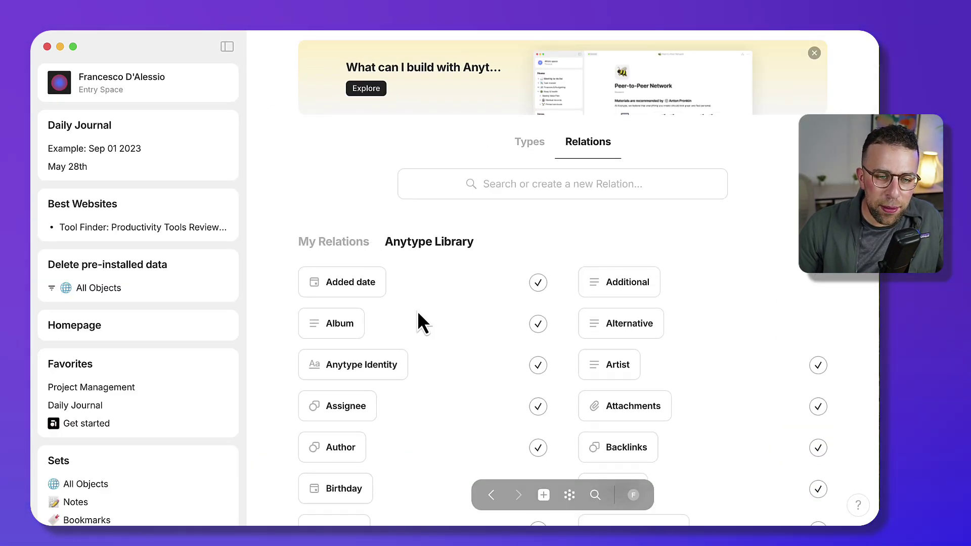
scroll(417, 320, "down", 4)
left_click(345, 316)
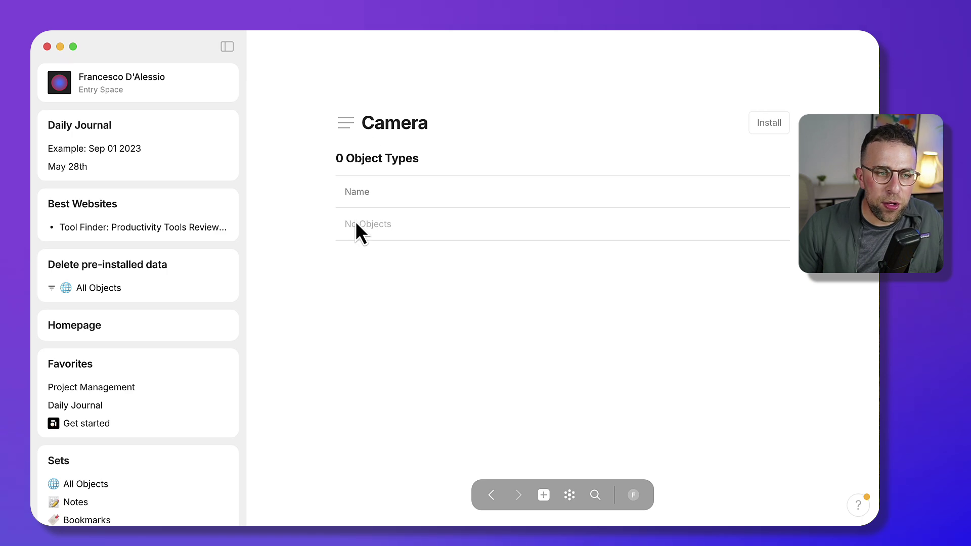
scroll(111, 445, "down", 5)
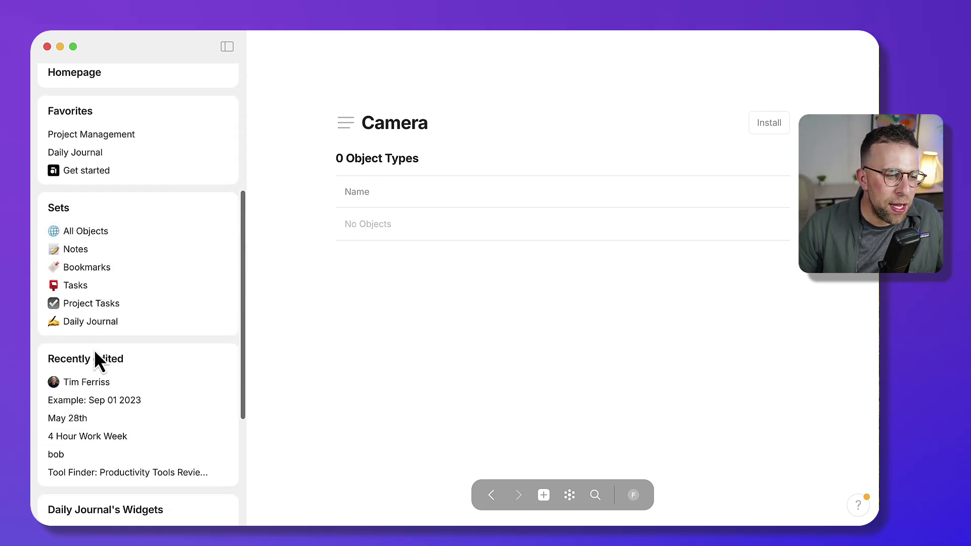
- Visit the Tim Ferriss page, then return to the Library
left_click(96, 387)
scroll(130, 438, "down", 5)
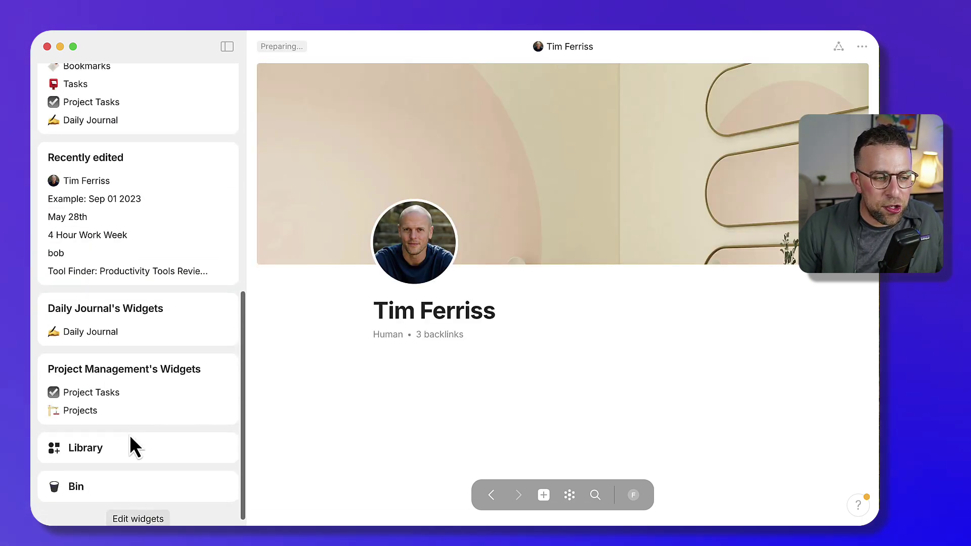
left_click(117, 440)
scroll(574, 281, "down", 5)
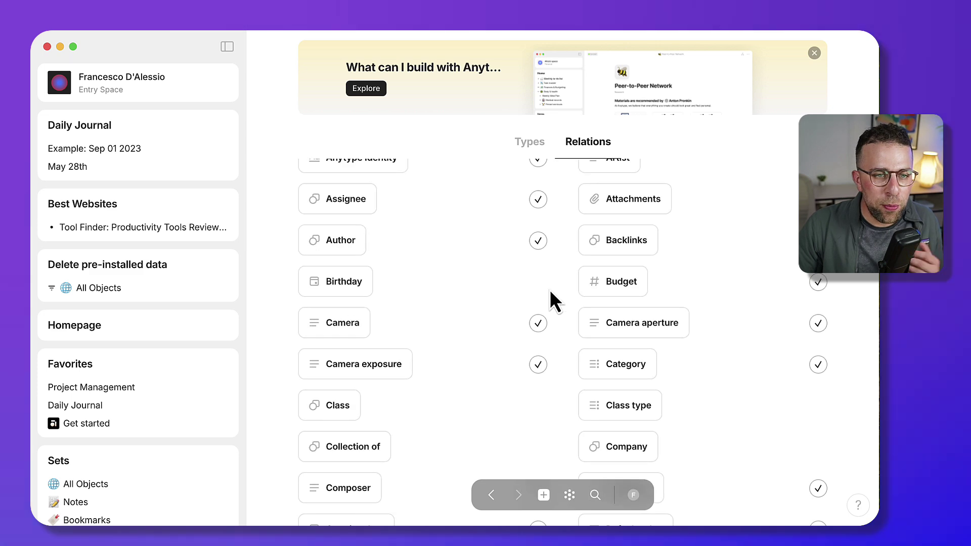
scroll(553, 297, "up", 3)
- Open the Human type from the Library's Types list, then the Example: Sep 01 2023 entry
left_click(545, 143)
scroll(641, 313, "down", 5)
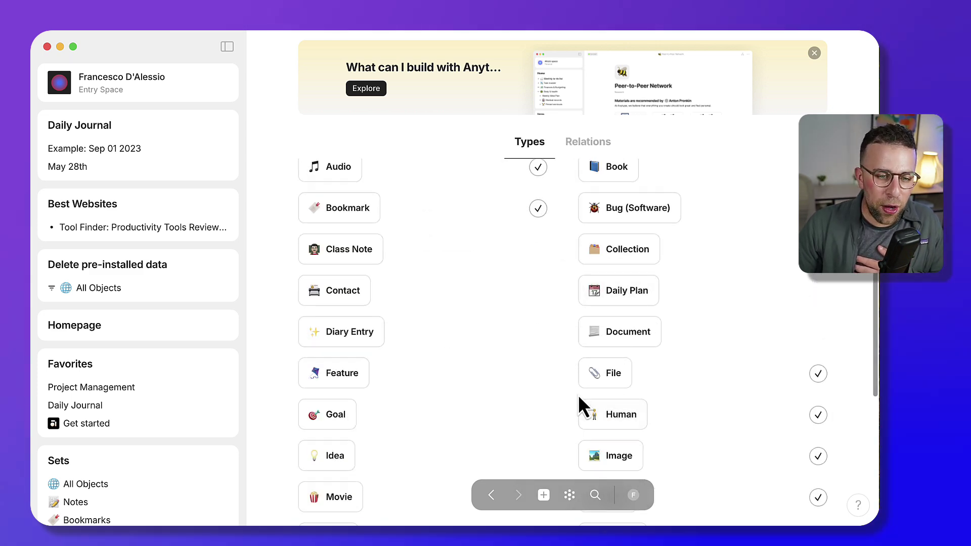
scroll(606, 365, "down", 2)
left_click(621, 350)
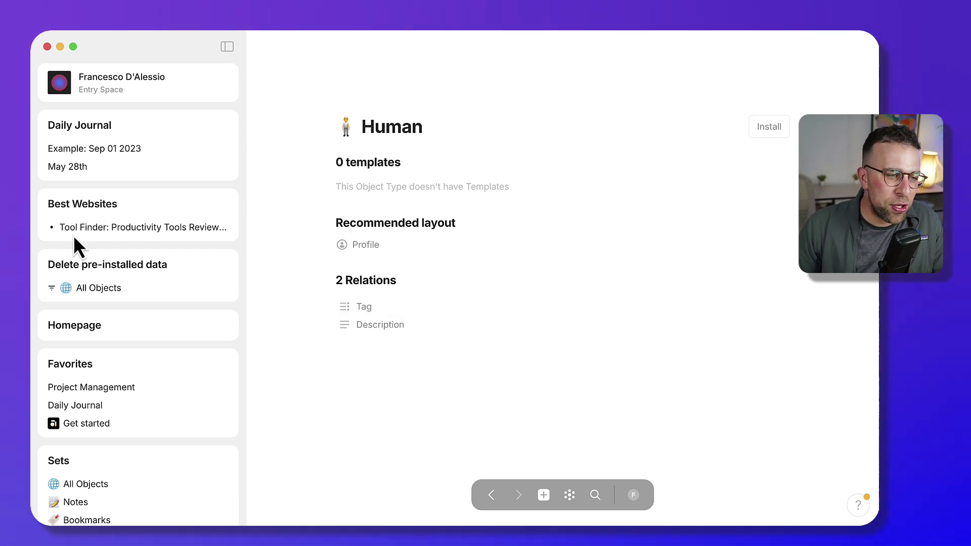
left_click(108, 152)
- Open the graph, visit May 28th, and return to its graph with 4 Hour Work Week and Tim Ferriss
left_click(569, 495)
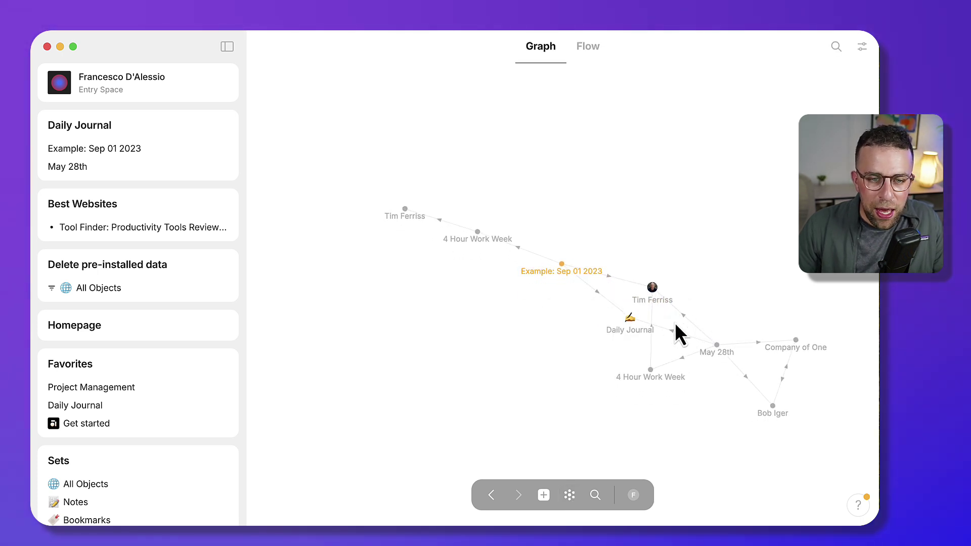
left_click(716, 345)
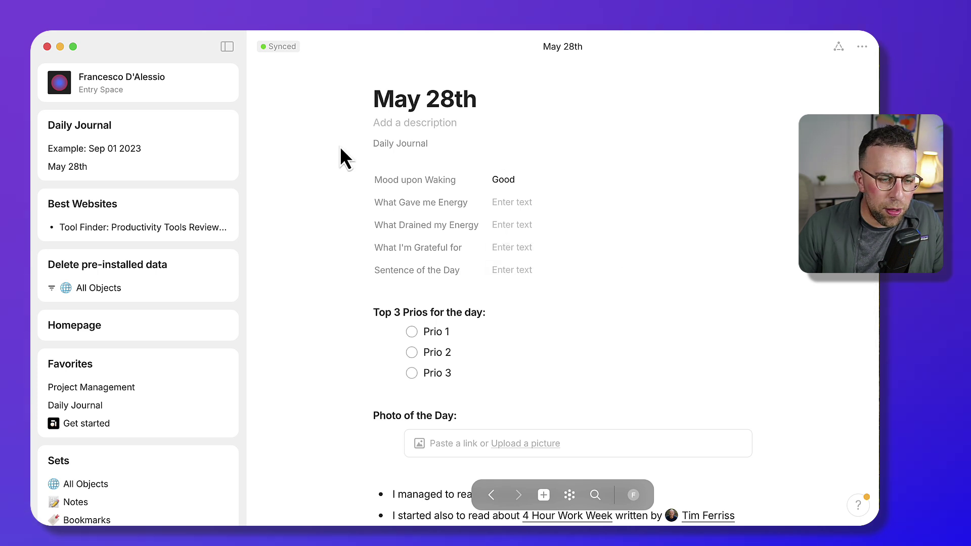
left_click(574, 490)
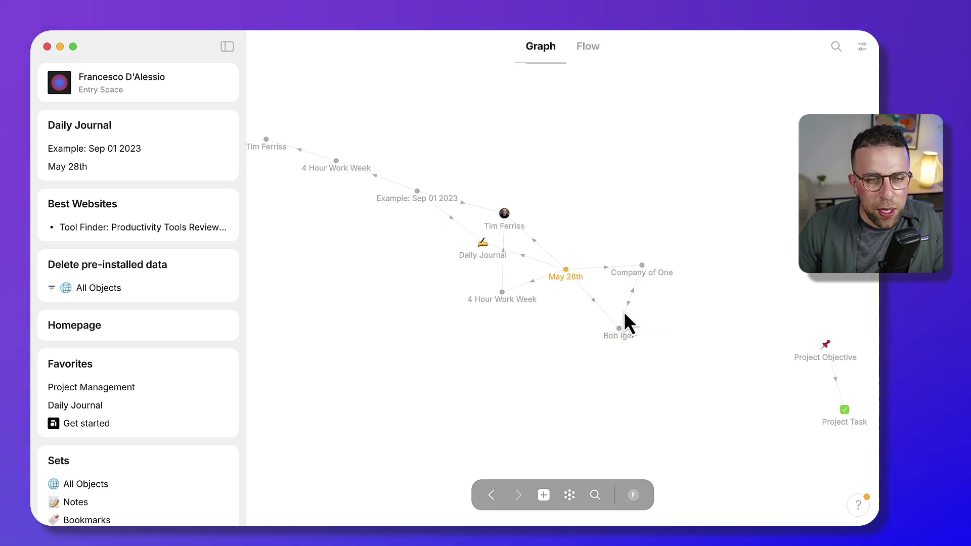
mouse_move(640, 262)
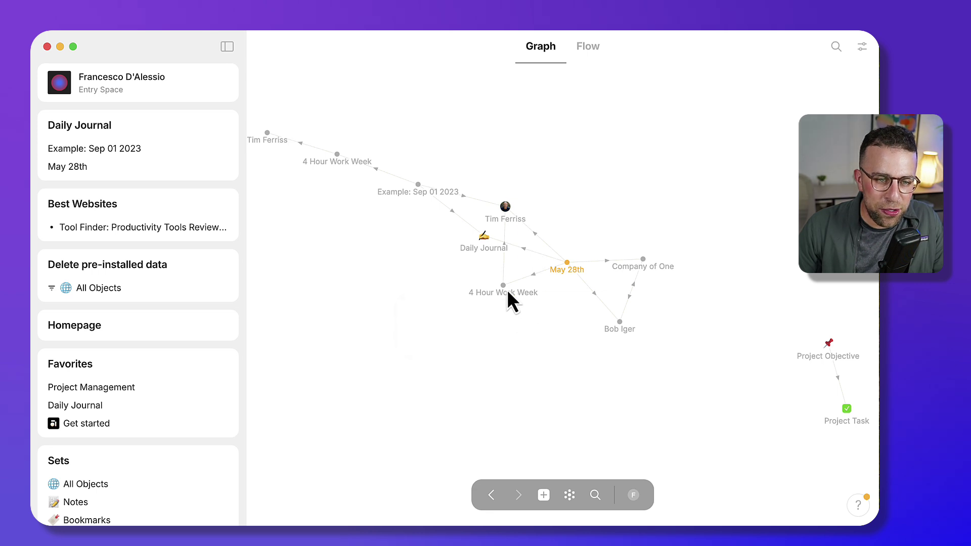
mouse_move(506, 286)
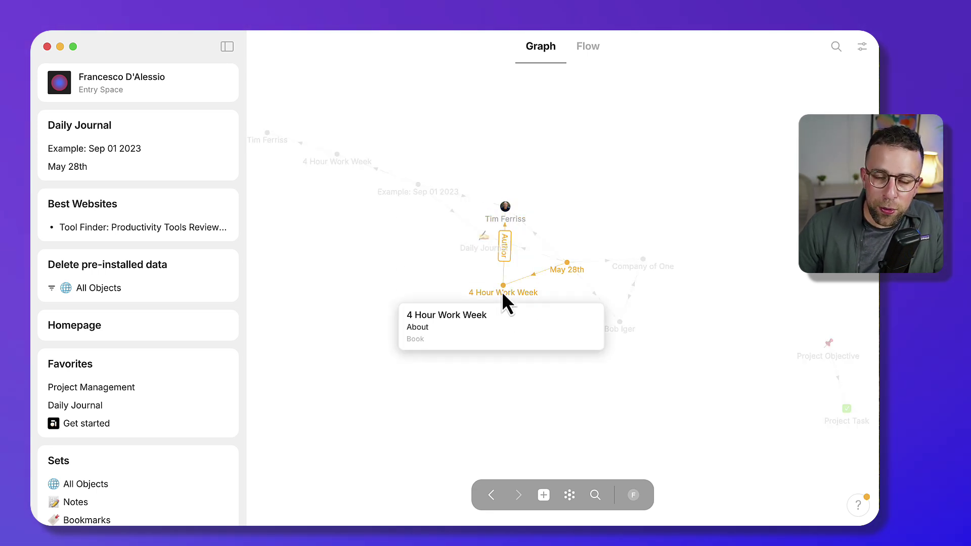
left_click_drag(563, 223, 728, 270)
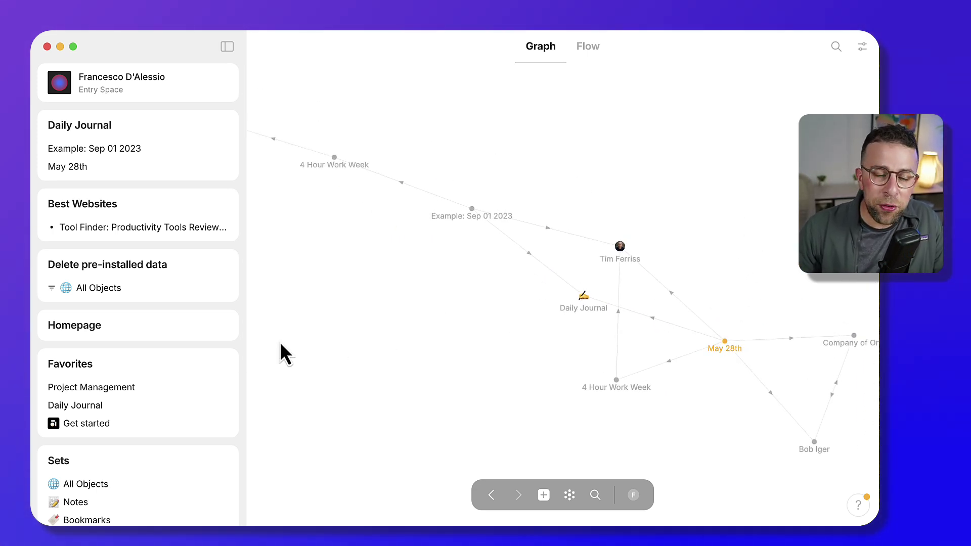
- Open the Project Management collection and try its Grid, Gallery and List layouts
left_click(90, 387)
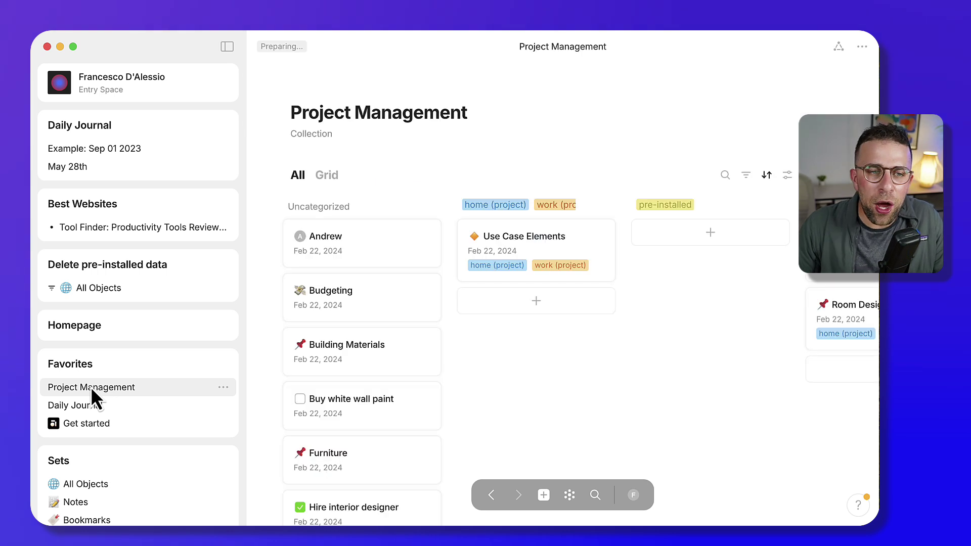
left_click(786, 175)
left_click(724, 268)
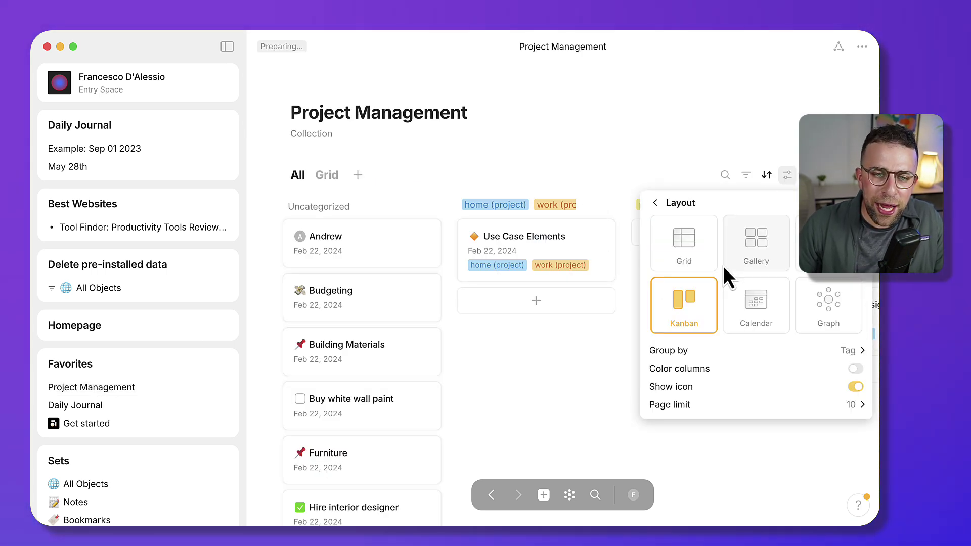
left_click(700, 250)
left_click(751, 241)
left_click(828, 243)
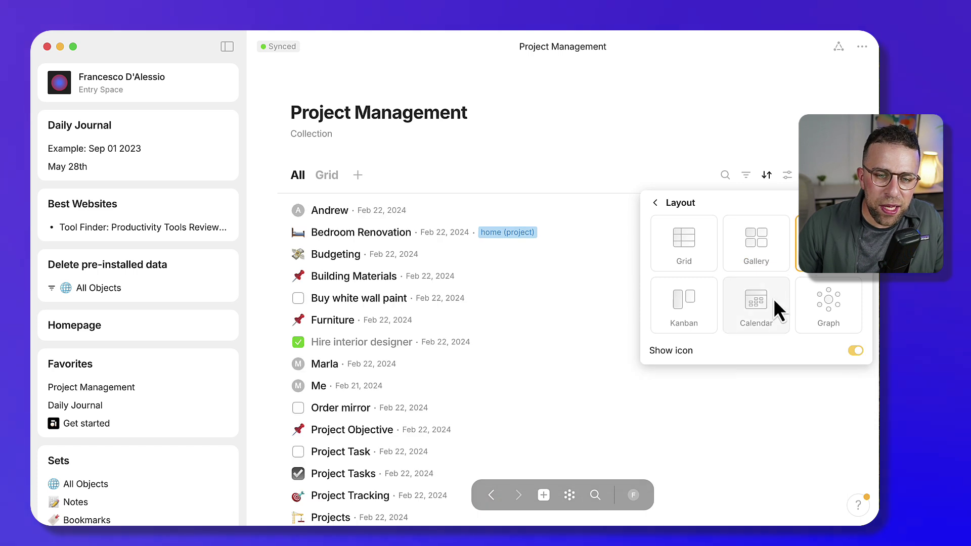
- Try Calendar and Graph layouts, settle on Kanban, then open the Use Case Elements card
left_click(772, 298)
left_click(818, 305)
left_click(747, 306)
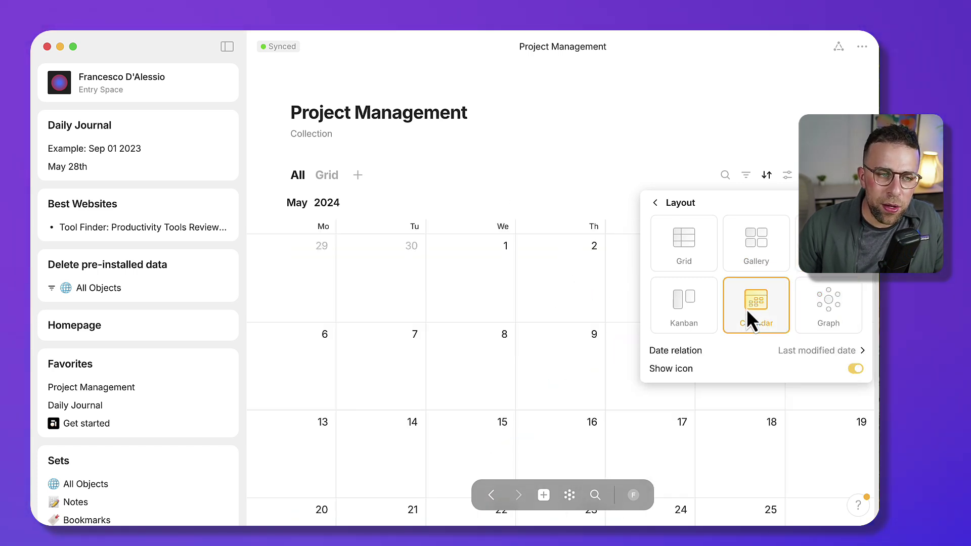
left_click(672, 301)
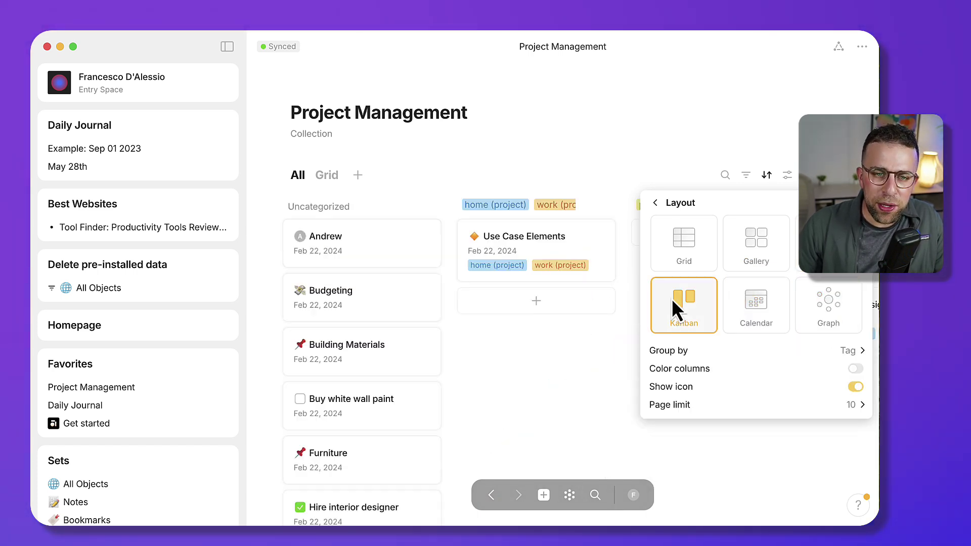
left_click(647, 136)
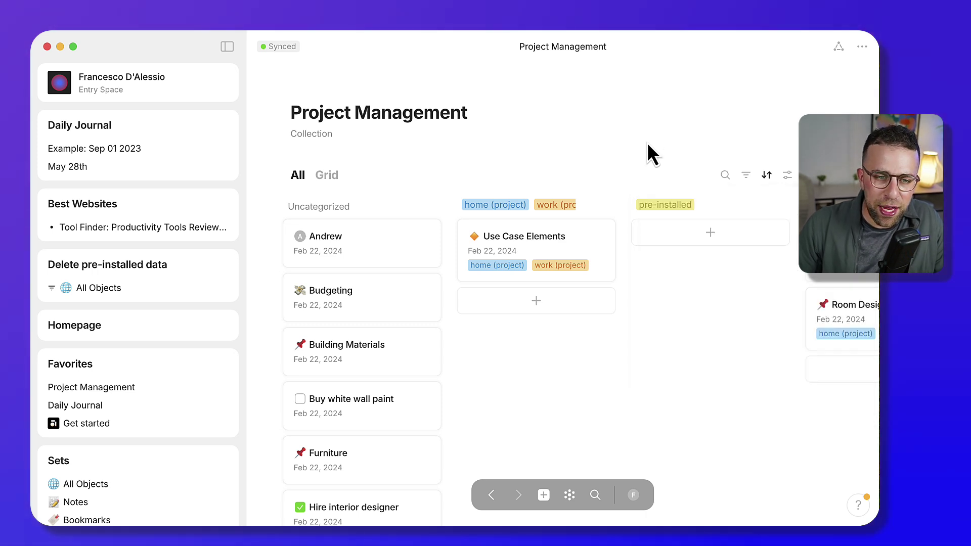
left_click(557, 250)
- Scroll through the Use Case Elements overlay and close it to reveal the Kanban board
scroll(500, 289, "down", 5)
scroll(501, 290, "up", 5)
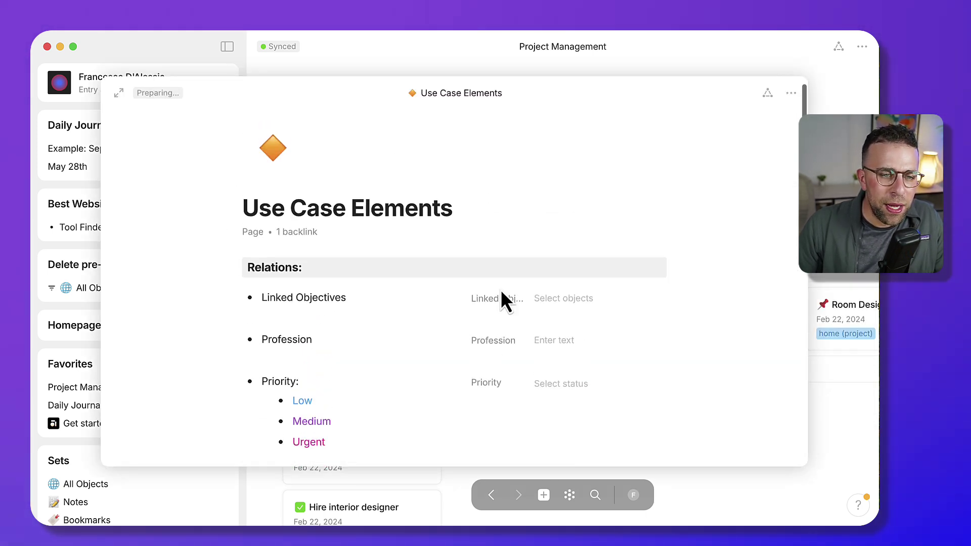
scroll(511, 379, "down", 3)
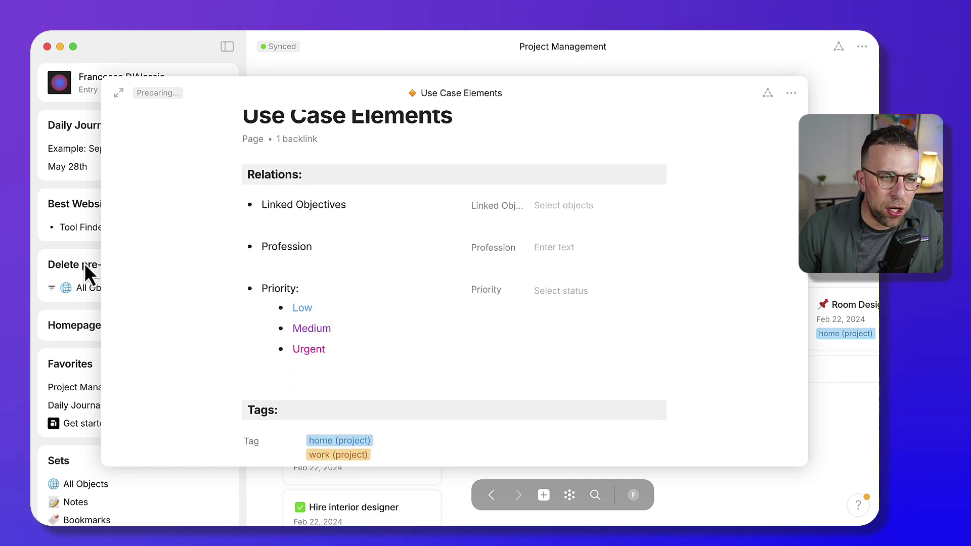
scroll(256, 322, "down", 5)
left_click(65, 291)
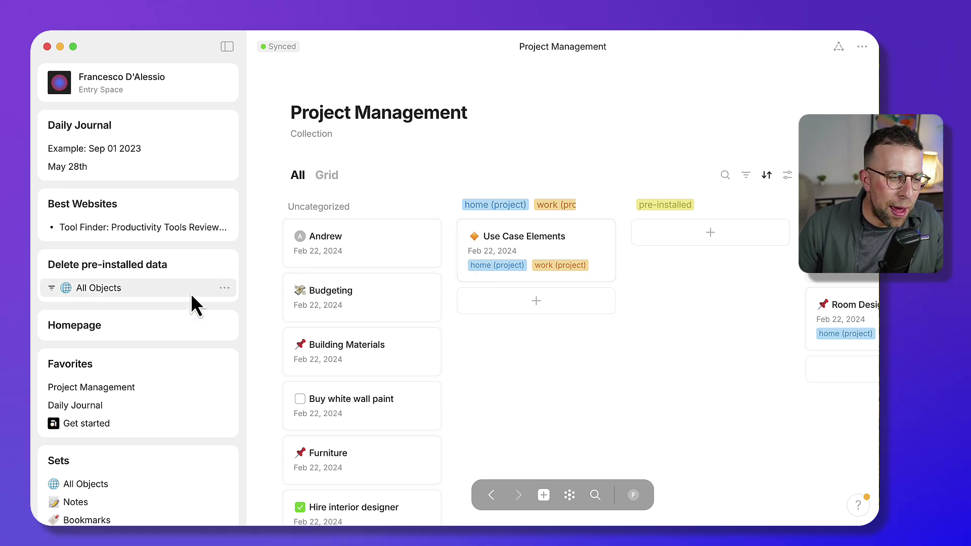
- Open the Daily Journal set from its sidebar widget header
left_click(135, 126)
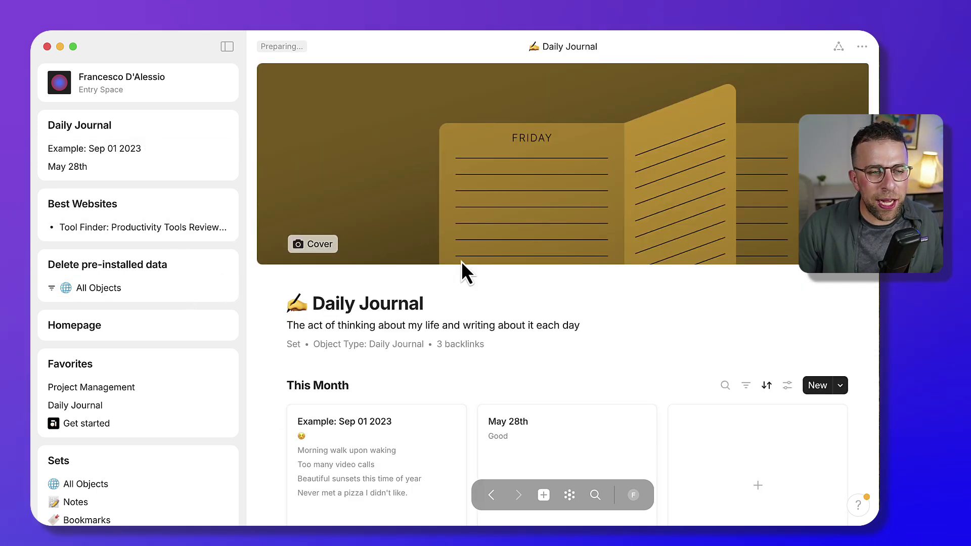